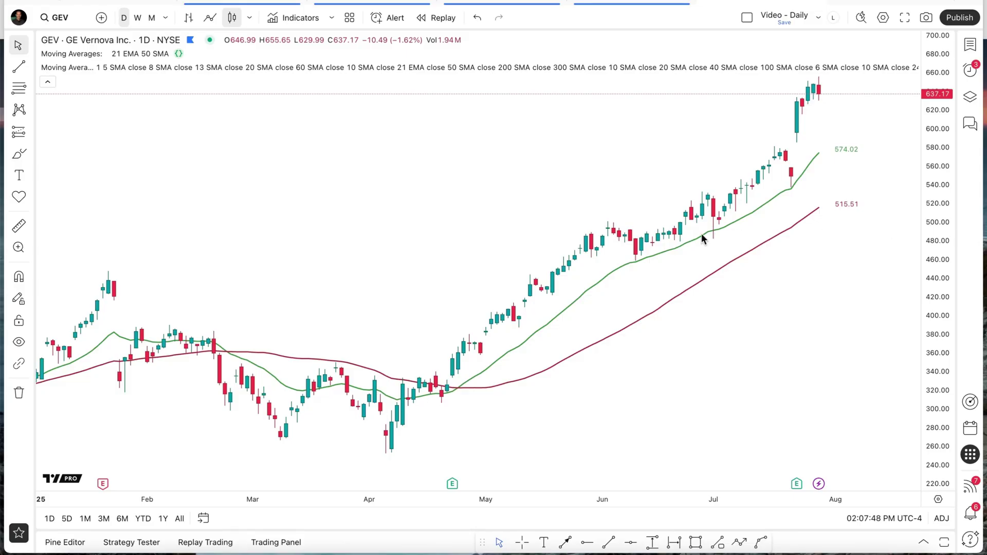
Step: Delete the second Moving Averages indicator, keeping only the 21 EMA and 50 SMA lines
{"action": "mouse_move", "coordinate": [421, 199]}
{"action": "left_mouse_down"}
{"action": "mouse_move", "coordinate": [359, 60]}
{"action": "mouse_move", "coordinate": [522, 82]}
{"action": "left_mouse_up"}
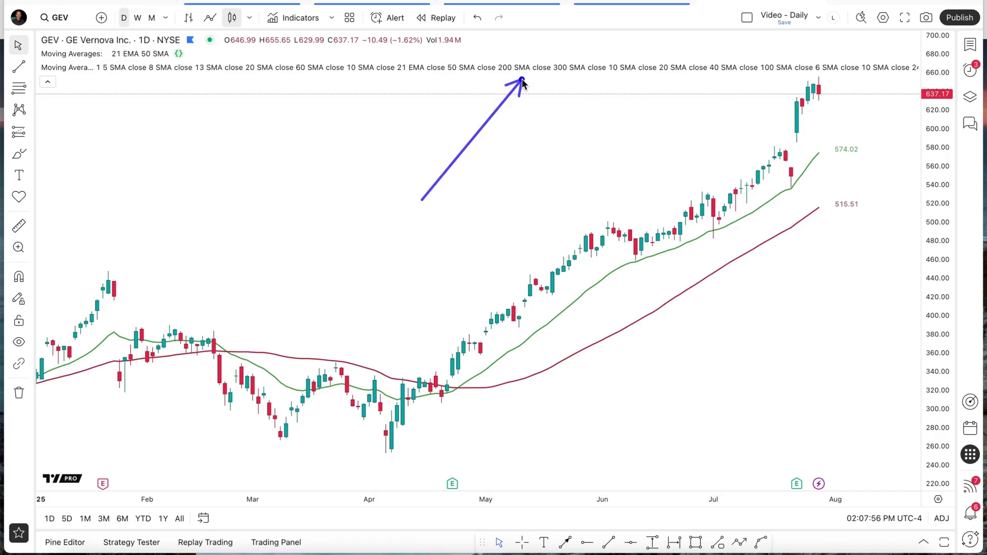
{"action": "left_click_drag", "start_coordinate": [522, 82], "coordinate": [522, 78]}
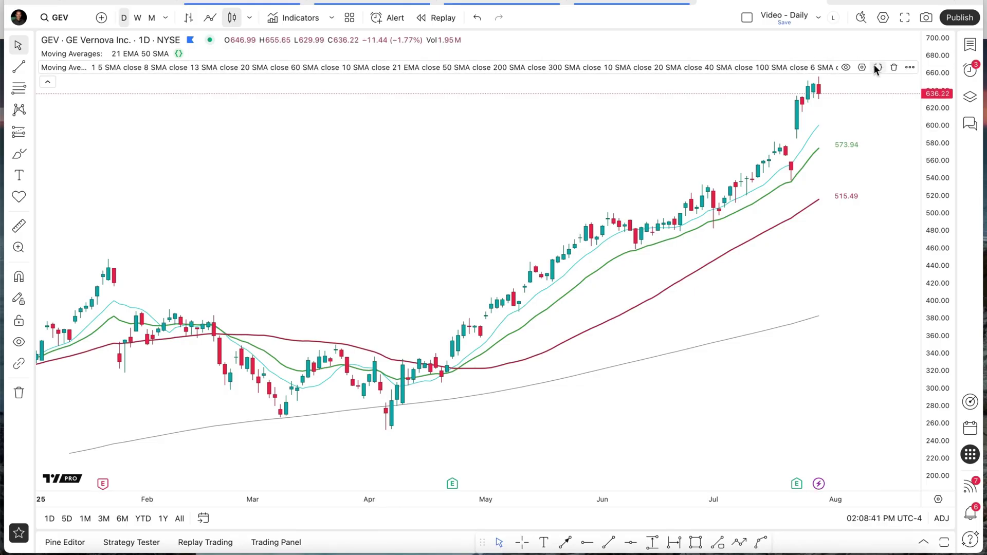
{"action": "left_click", "coordinate": [894, 67]}
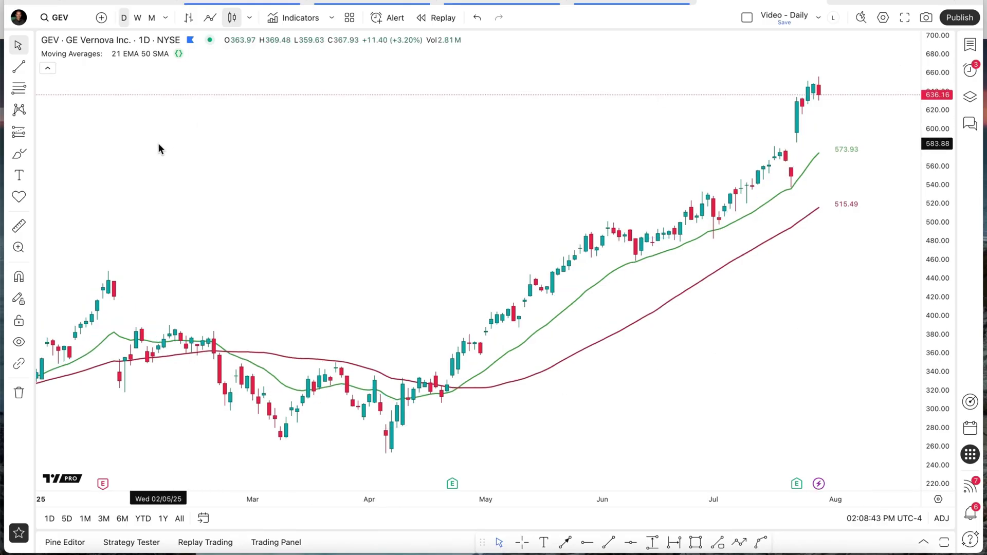
{"action": "left_click_drag", "start_coordinate": [104, 122], "coordinate": [89, 65]}
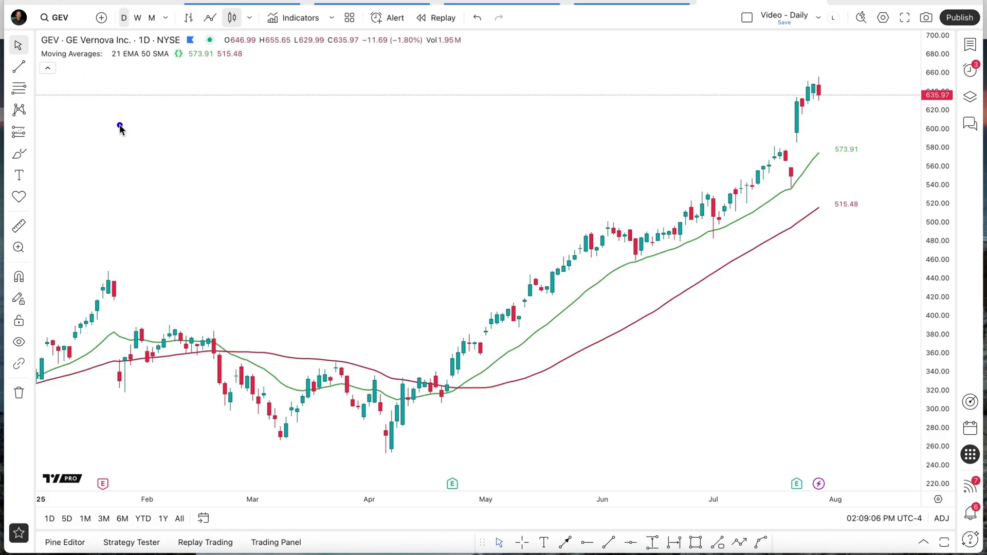
{"action": "mouse_move", "coordinate": [120, 125]}
{"action": "left_mouse_down"}
{"action": "mouse_move", "coordinate": [57, 63]}
{"action": "mouse_move", "coordinate": [216, 70]}
{"action": "mouse_move", "coordinate": [71, 66]}
{"action": "mouse_move", "coordinate": [152, 66]}
{"action": "mouse_move", "coordinate": [125, 66]}
{"action": "left_mouse_up"}
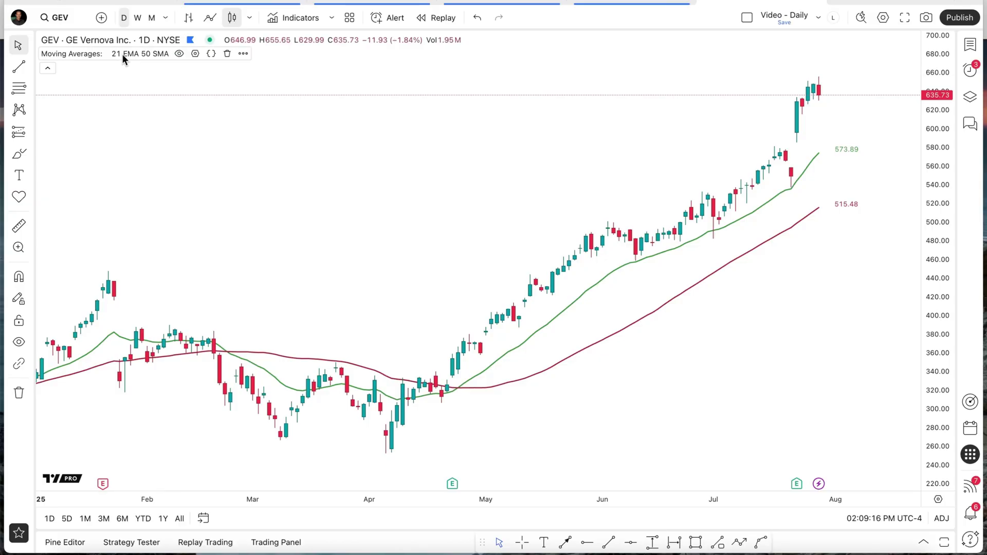
Step: Change the first moving average to length 25 with type SMA, keeping the 50 SMA
{"action": "left_click", "coordinate": [195, 53]}
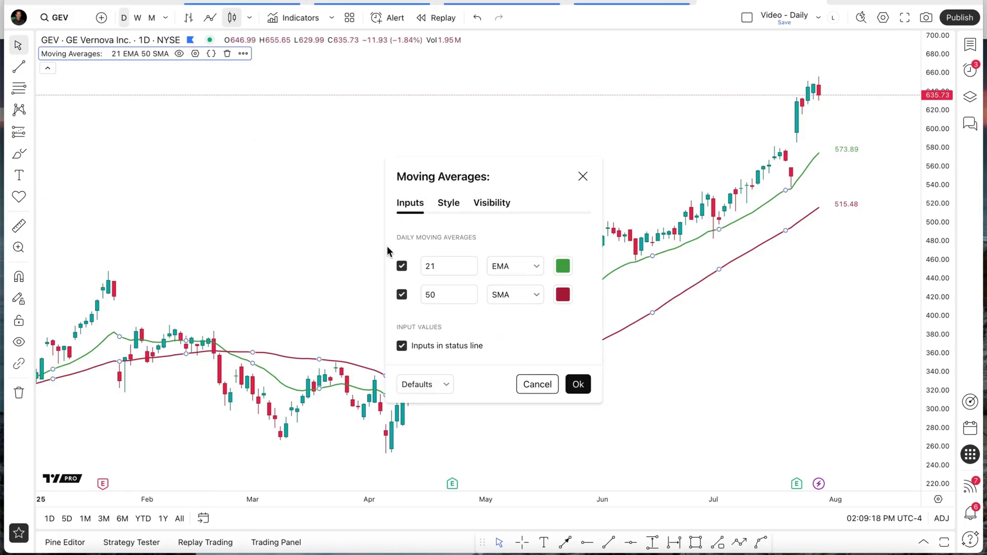
{"action": "mouse_move", "coordinate": [334, 252]}
{"action": "left_mouse_down"}
{"action": "mouse_move", "coordinate": [420, 289]}
{"action": "mouse_move", "coordinate": [415, 268]}
{"action": "left_mouse_up"}
{"action": "left_click", "coordinate": [470, 263]}
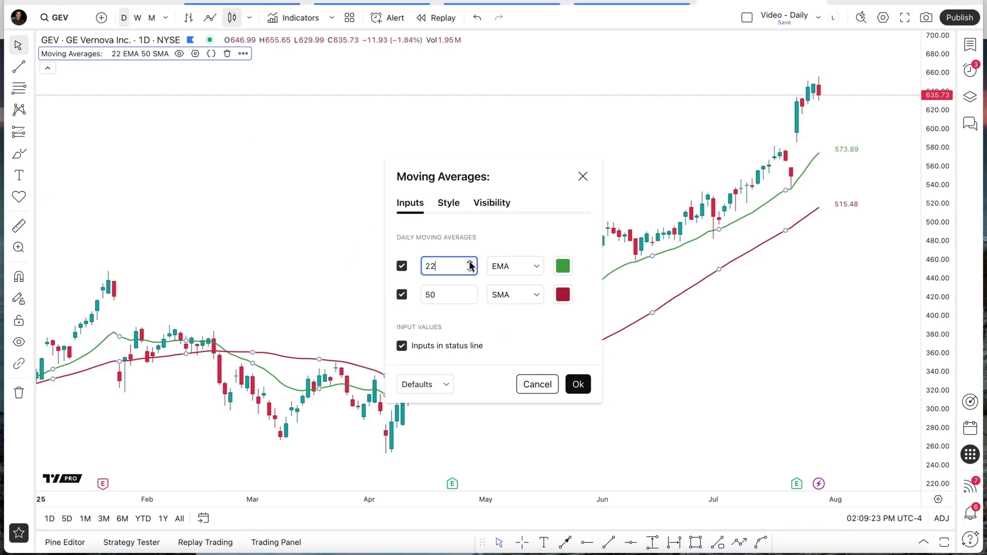
{"action": "left_click", "coordinate": [514, 266]}
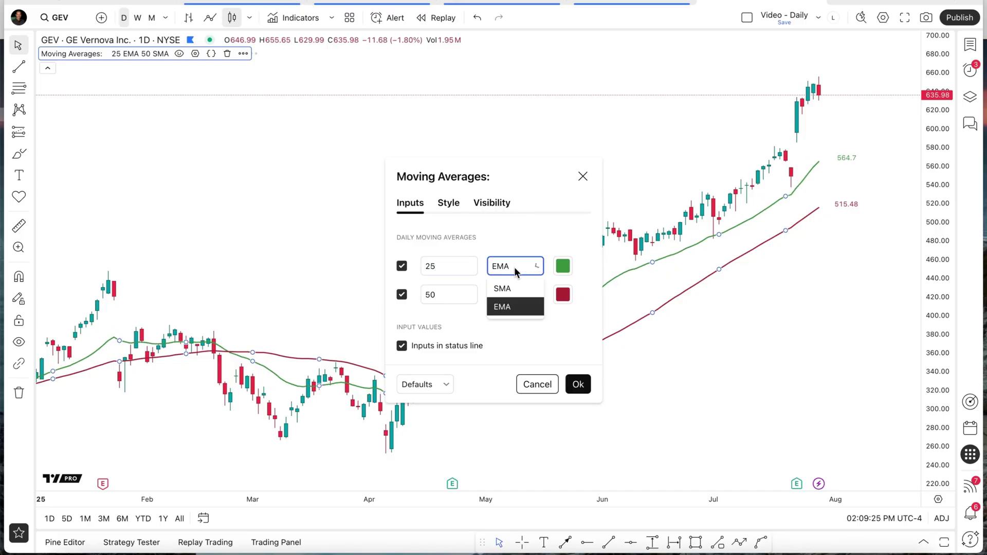
{"action": "left_click", "coordinate": [514, 290]}
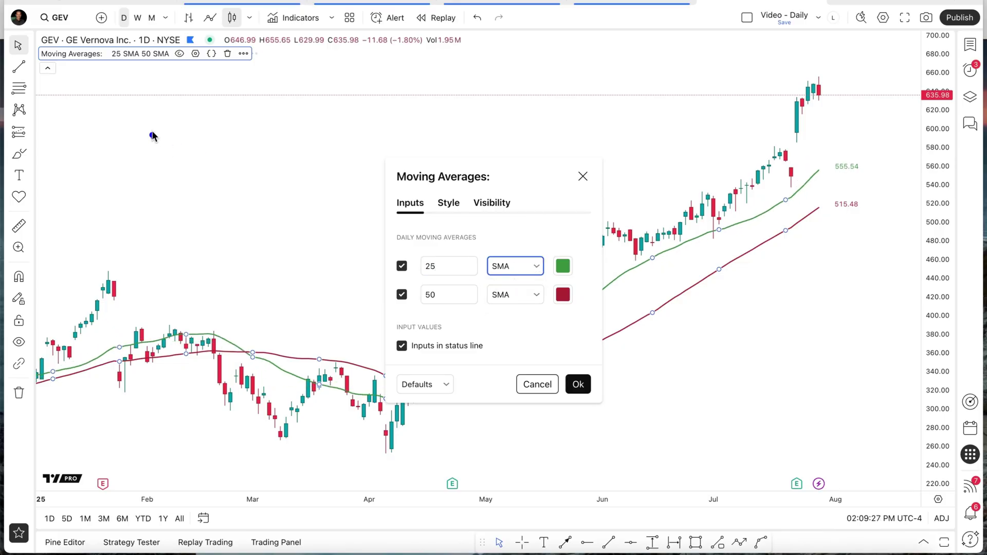
{"action": "mouse_move", "coordinate": [152, 137]}
{"action": "left_mouse_down"}
{"action": "mouse_move", "coordinate": [119, 71]}
{"action": "mouse_move", "coordinate": [173, 59]}
{"action": "mouse_move", "coordinate": [133, 71]}
{"action": "left_mouse_up"}
{"action": "key", "text": "Return"}
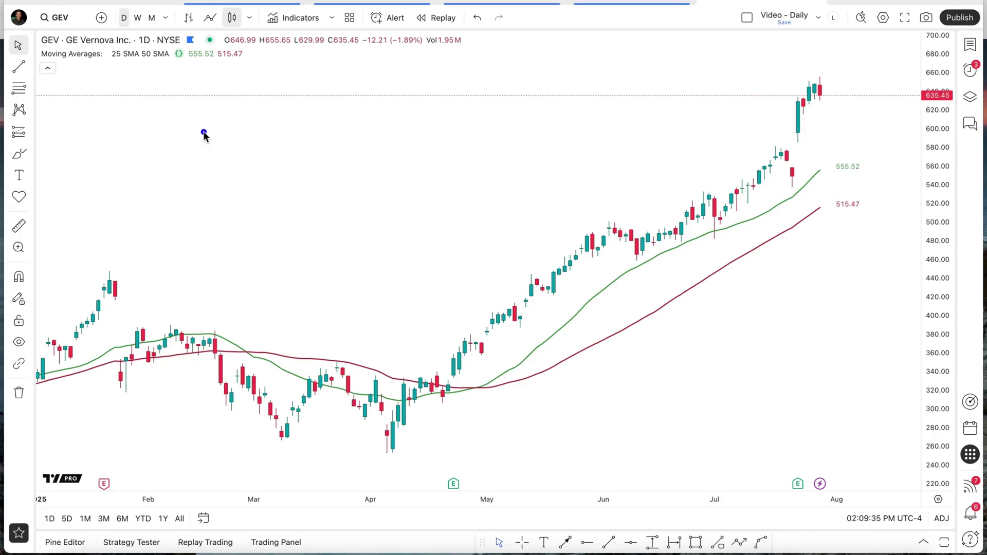
{"action": "mouse_move", "coordinate": [204, 134]}
{"action": "left_mouse_down"}
{"action": "mouse_move", "coordinate": [193, 67]}
{"action": "mouse_move", "coordinate": [223, 65]}
{"action": "mouse_move", "coordinate": [190, 65]}
{"action": "mouse_move", "coordinate": [228, 65]}
{"action": "mouse_move", "coordinate": [115, 67]}
{"action": "mouse_move", "coordinate": [193, 85]}
{"action": "mouse_move", "coordinate": [201, 65]}
{"action": "mouse_move", "coordinate": [158, 67]}
{"action": "mouse_move", "coordinate": [172, 76]}
{"action": "mouse_move", "coordinate": [230, 66]}
{"action": "left_mouse_up"}
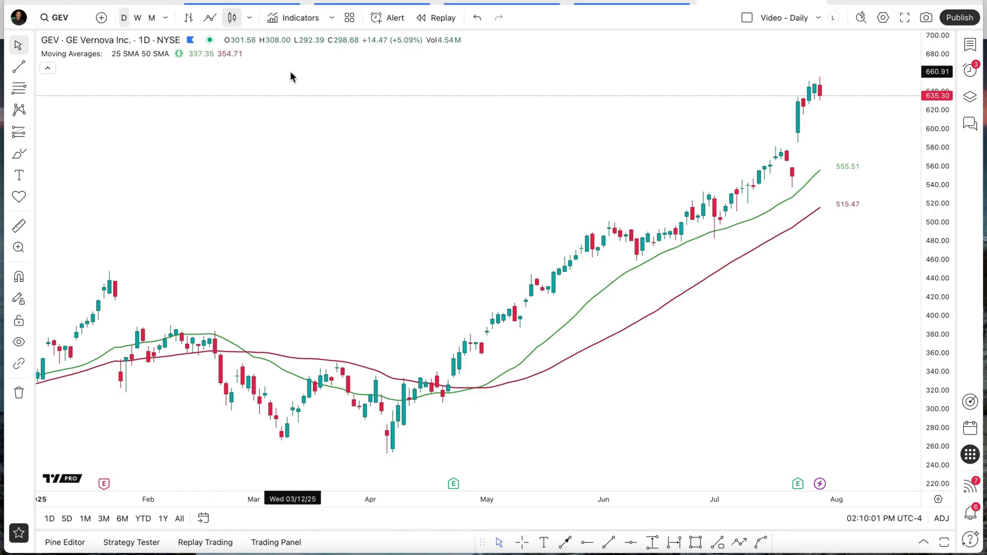
{"action": "mouse_move", "coordinate": [261, 282]}
{"action": "left_mouse_down"}
{"action": "mouse_move", "coordinate": [269, 383]}
{"action": "mouse_move", "coordinate": [300, 398]}
{"action": "mouse_move", "coordinate": [324, 363]}
{"action": "mouse_move", "coordinate": [373, 363]}
{"action": "left_mouse_up"}
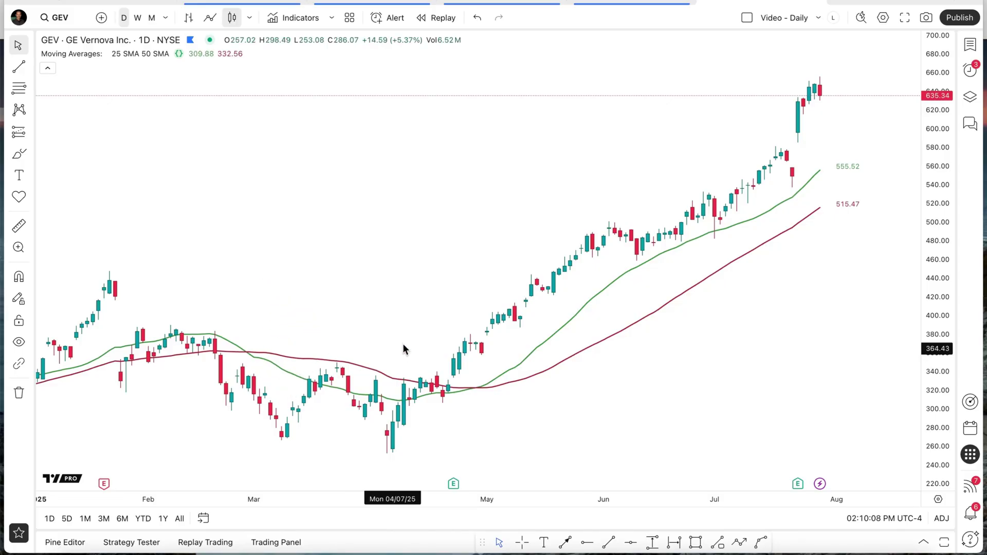
{"action": "left_click", "coordinate": [873, 125]}
{"action": "left_click_drag", "start_coordinate": [874, 124], "coordinate": [858, 157]}
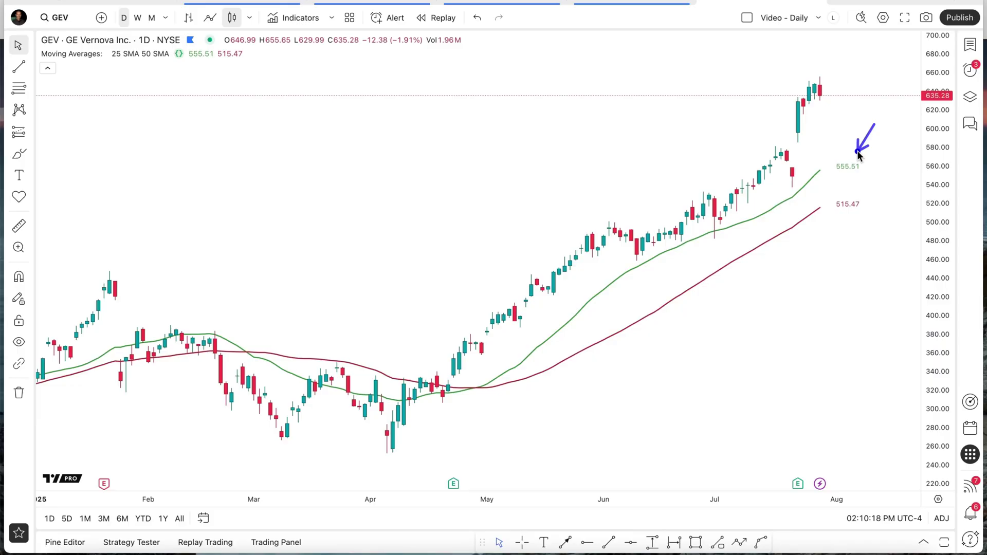
{"action": "left_click_drag", "start_coordinate": [857, 154], "coordinate": [835, 100]}
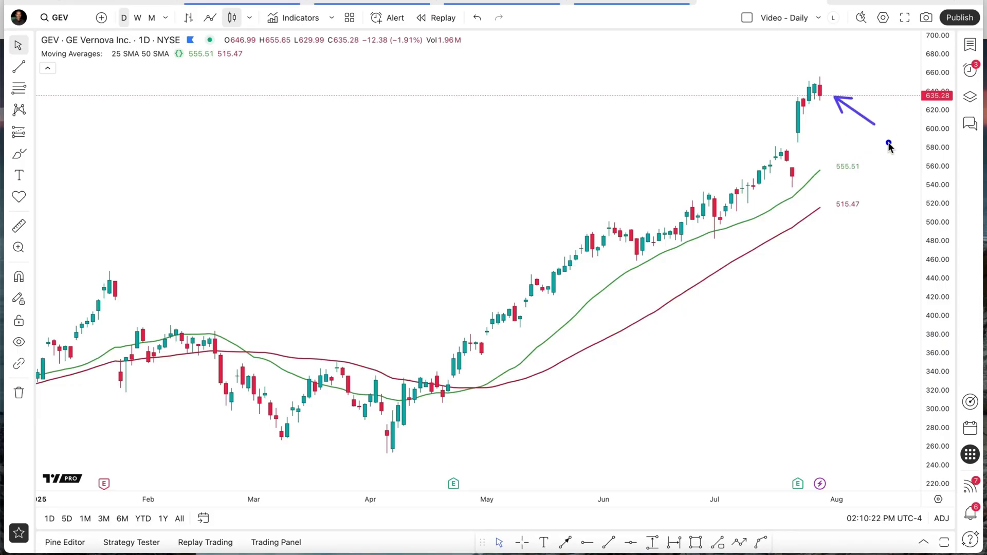
{"action": "left_click_drag", "start_coordinate": [888, 143], "coordinate": [865, 162]}
{"action": "left_click_drag", "start_coordinate": [223, 124], "coordinate": [197, 69]}
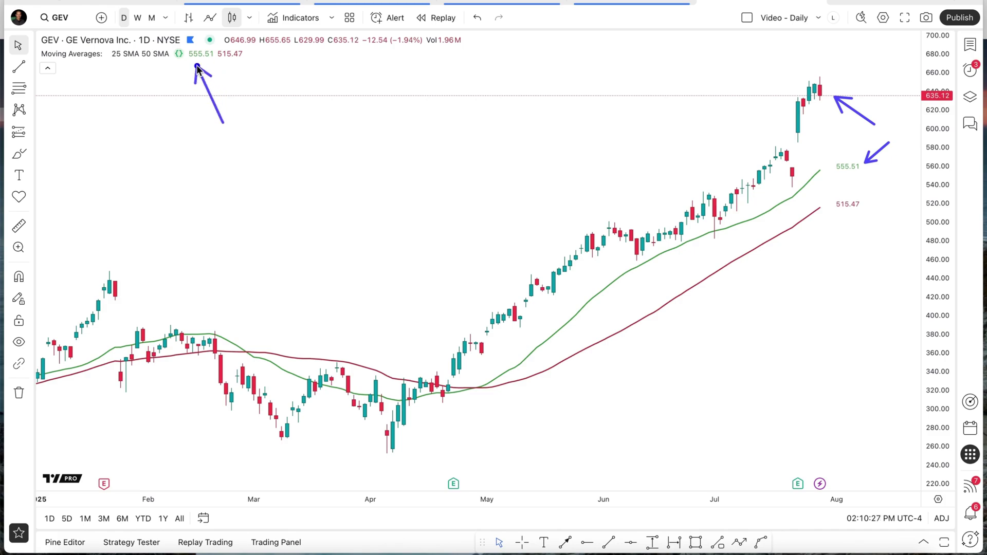
{"action": "key", "text": "Escape"}
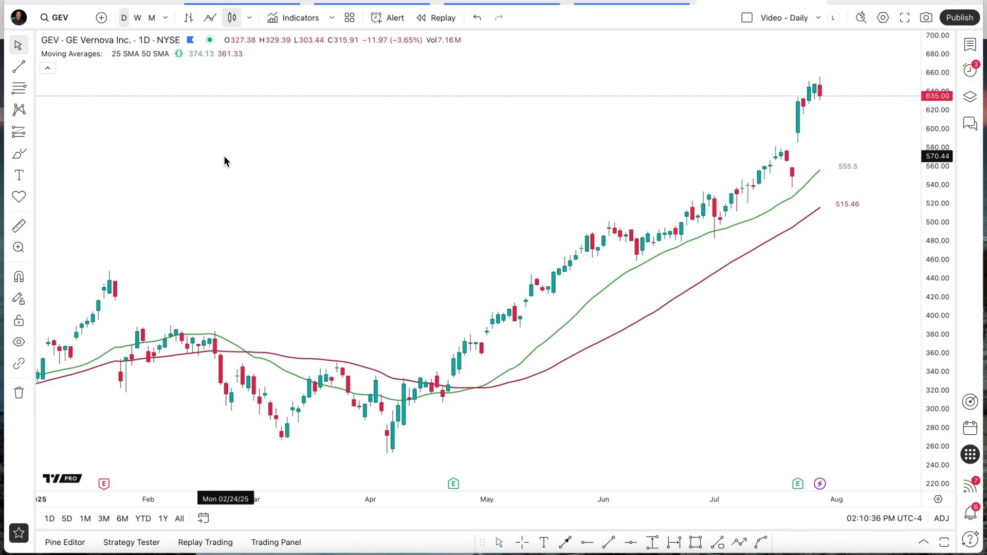
Step: Untick indicator Values and Inputs on the chart Settings Status line page, then close with Esc
{"action": "left_click", "coordinate": [882, 20]}
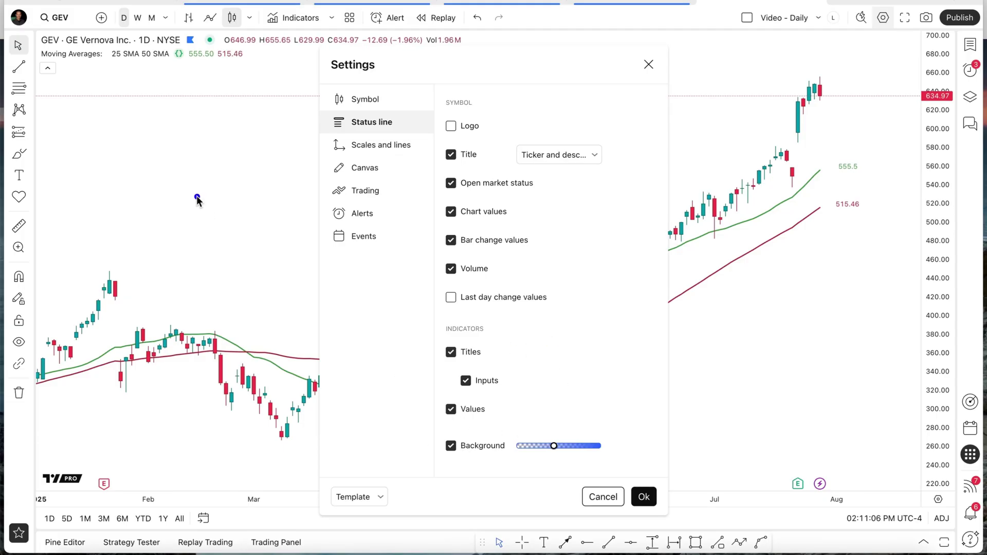
{"action": "mouse_move", "coordinate": [221, 127]}
{"action": "left_mouse_down"}
{"action": "mouse_move", "coordinate": [216, 69]}
{"action": "mouse_move", "coordinate": [227, 68]}
{"action": "mouse_move", "coordinate": [213, 66]}
{"action": "mouse_move", "coordinate": [227, 66]}
{"action": "left_mouse_up"}
{"action": "left_click", "coordinate": [450, 410]}
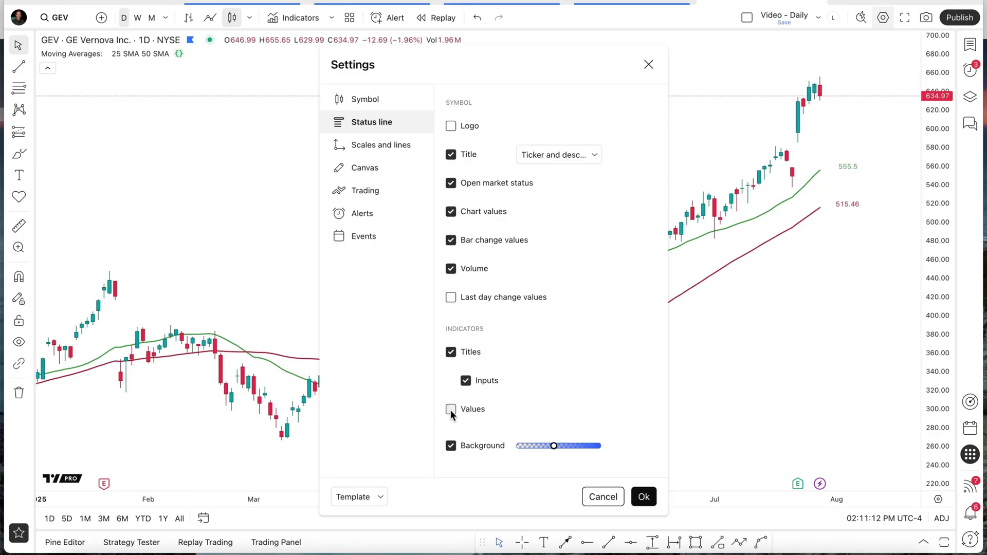
{"action": "left_click_drag", "start_coordinate": [192, 91], "coordinate": [201, 66]}
{"action": "left_click", "coordinate": [466, 380]}
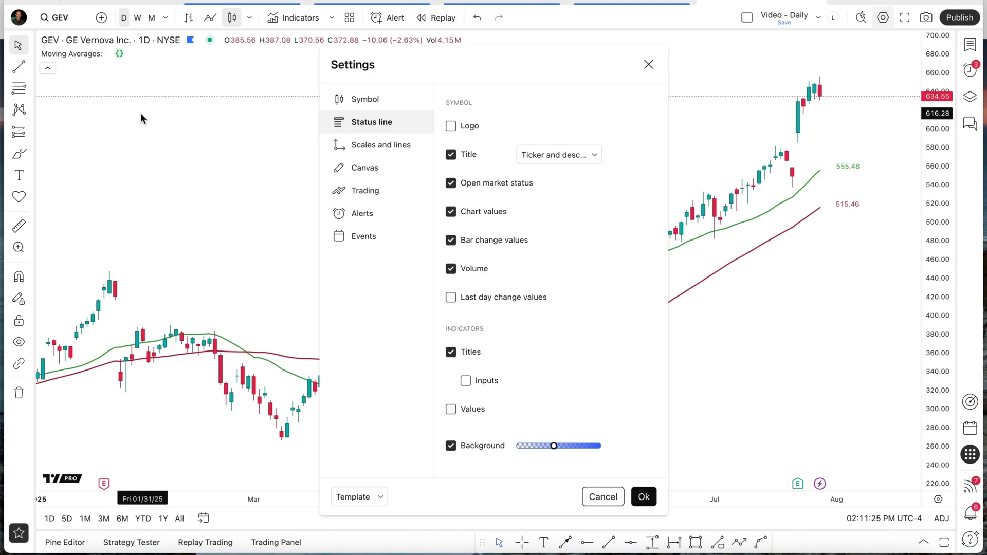
{"action": "left_click_drag", "start_coordinate": [102, 119], "coordinate": [93, 68]}
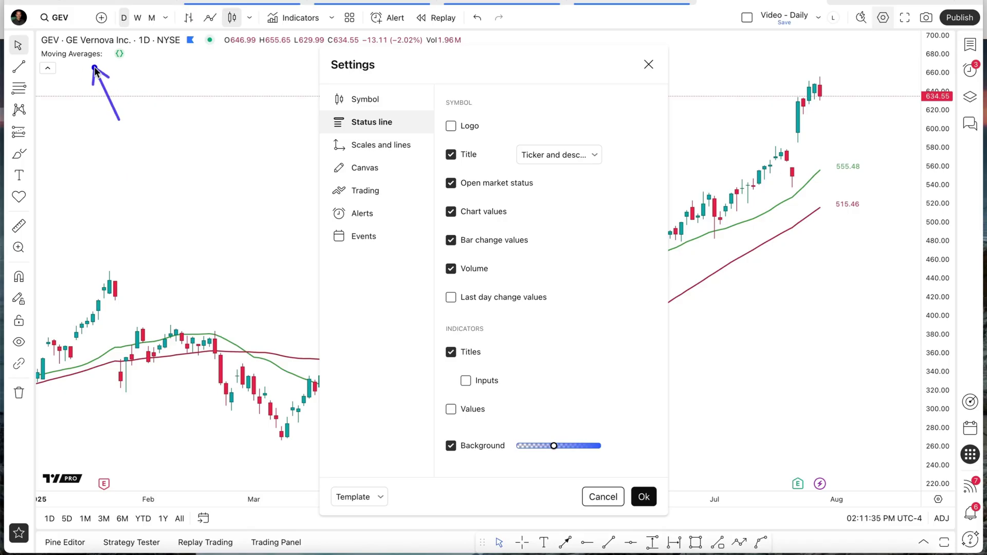
{"action": "key", "text": "Escape"}
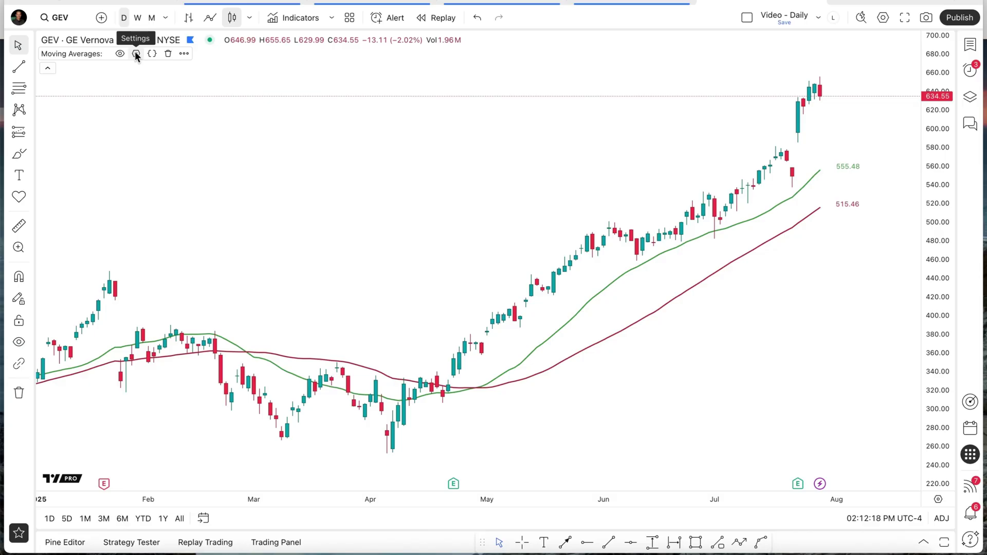
Step: Open the Moving Averages settings and close them unchanged
{"action": "left_click", "coordinate": [136, 53]}
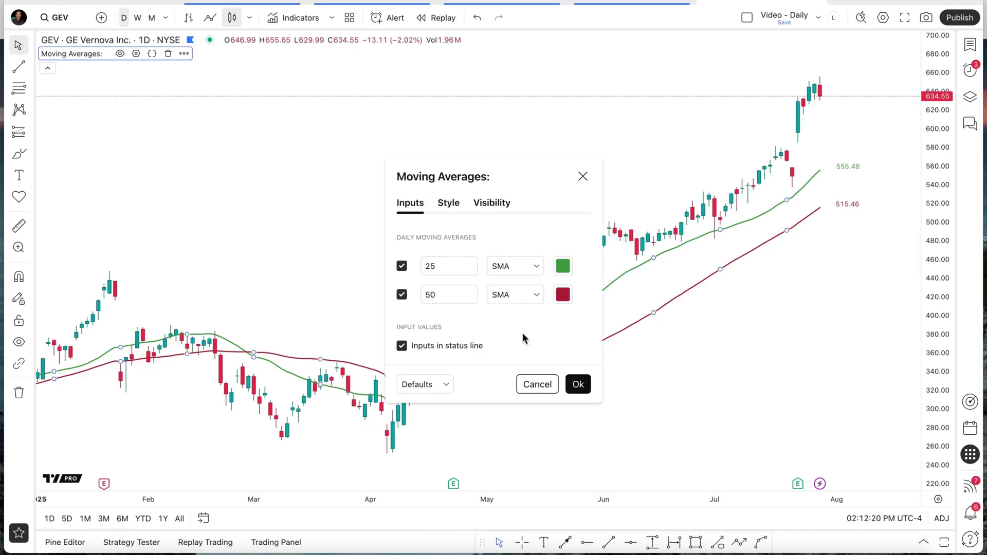
{"action": "left_click_drag", "start_coordinate": [523, 334], "coordinate": [493, 348]}
{"action": "left_click", "coordinate": [571, 388]}
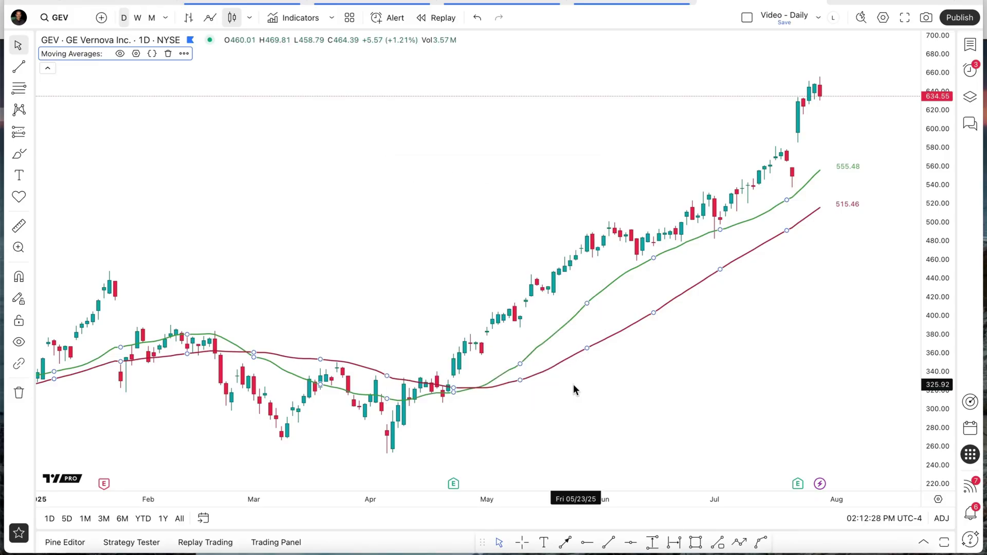
Step: Tick Indicators > Inputs on the chart Settings Status line page and confirm with Ok
{"action": "left_click", "coordinate": [883, 18]}
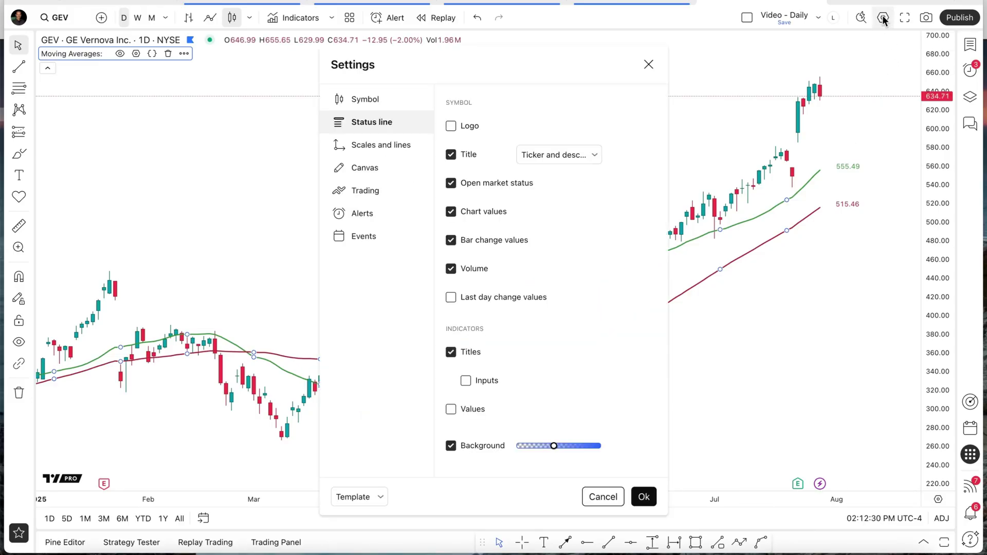
{"action": "left_click", "coordinate": [465, 381]}
{"action": "left_click", "coordinate": [643, 496]}
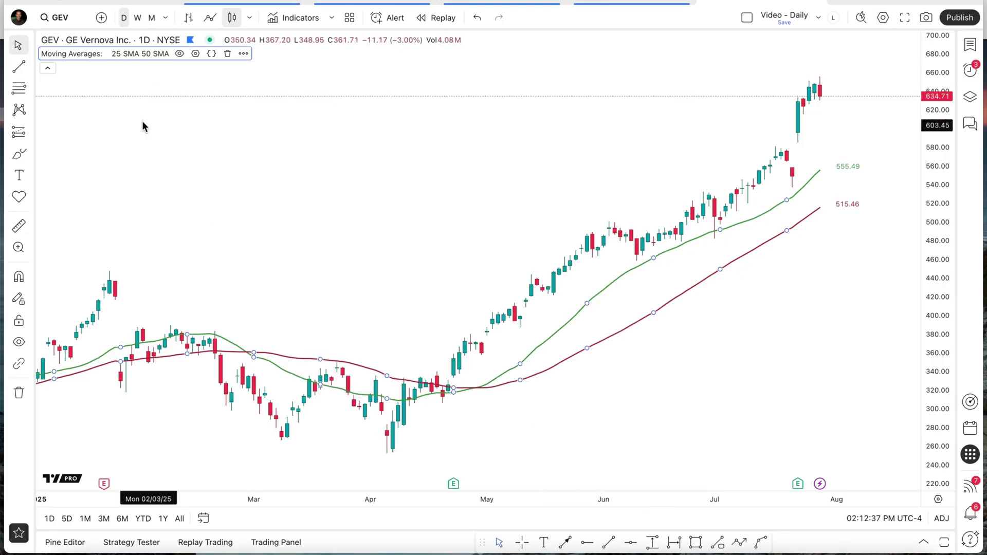
Step: Untick 'Inputs in status line' in the Moving Averages settings and confirm
{"action": "mouse_move", "coordinate": [139, 98]}
{"action": "left_mouse_down"}
{"action": "mouse_move", "coordinate": [132, 72]}
{"action": "mouse_move", "coordinate": [163, 66]}
{"action": "left_mouse_up"}
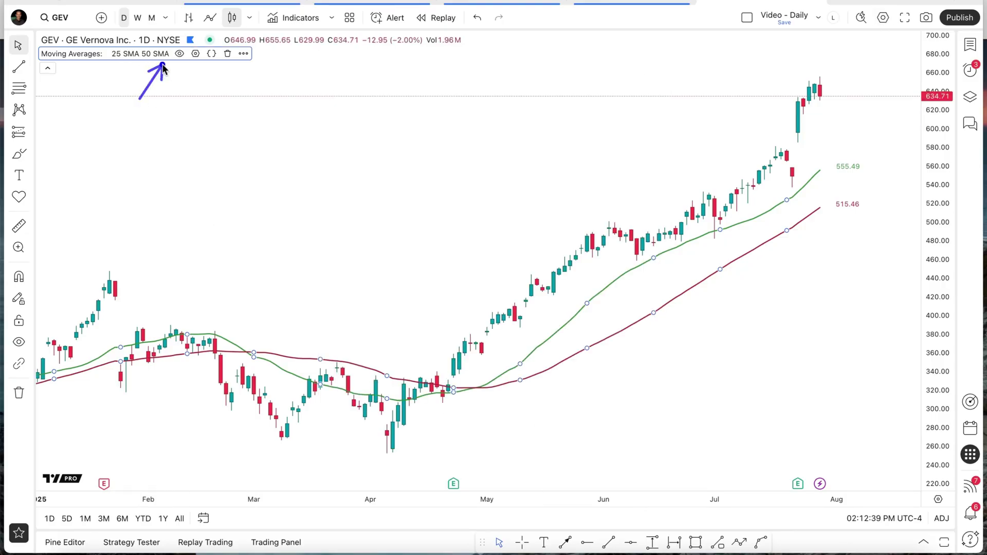
{"action": "left_click", "coordinate": [196, 53]}
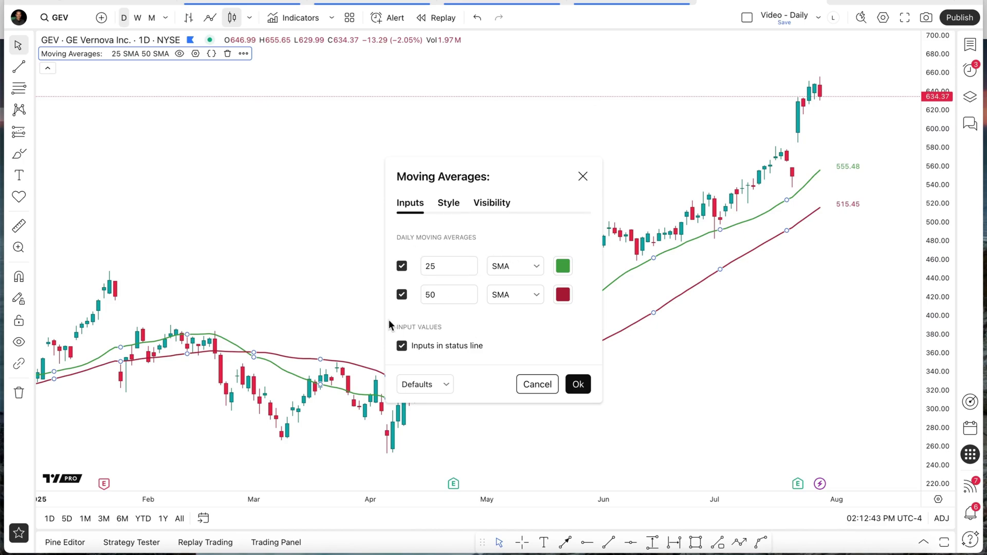
{"action": "left_click", "coordinate": [402, 347]}
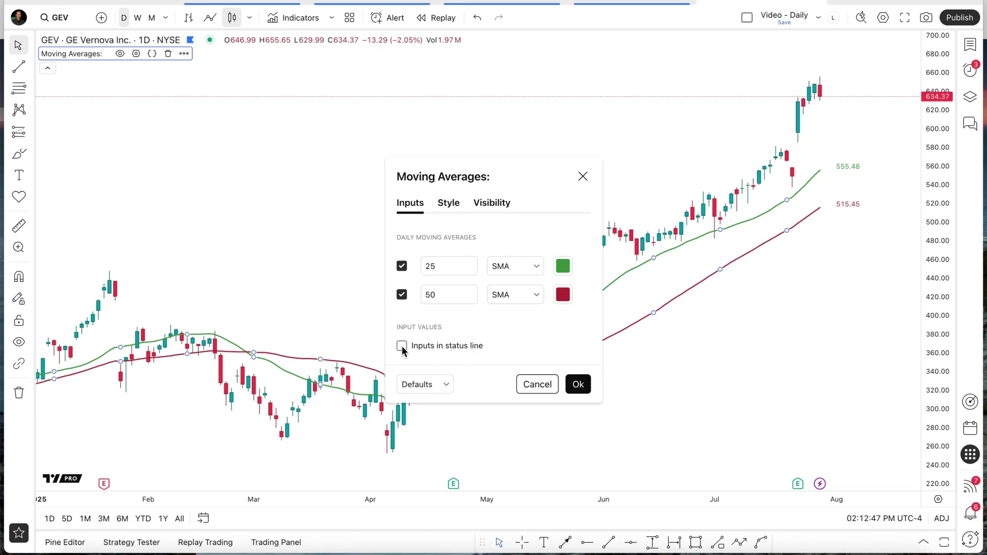
{"action": "key", "text": "Return"}
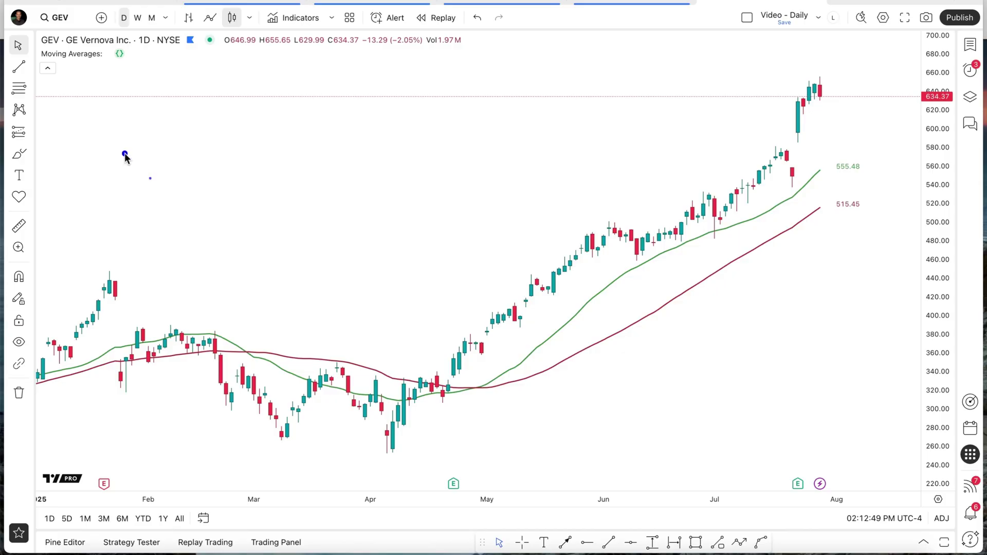
{"action": "mouse_move", "coordinate": [125, 154]}
{"action": "left_mouse_down"}
{"action": "mouse_move", "coordinate": [117, 72]}
{"action": "mouse_move", "coordinate": [139, 66]}
{"action": "mouse_move", "coordinate": [109, 62]}
{"action": "mouse_move", "coordinate": [128, 68]}
{"action": "left_mouse_up"}
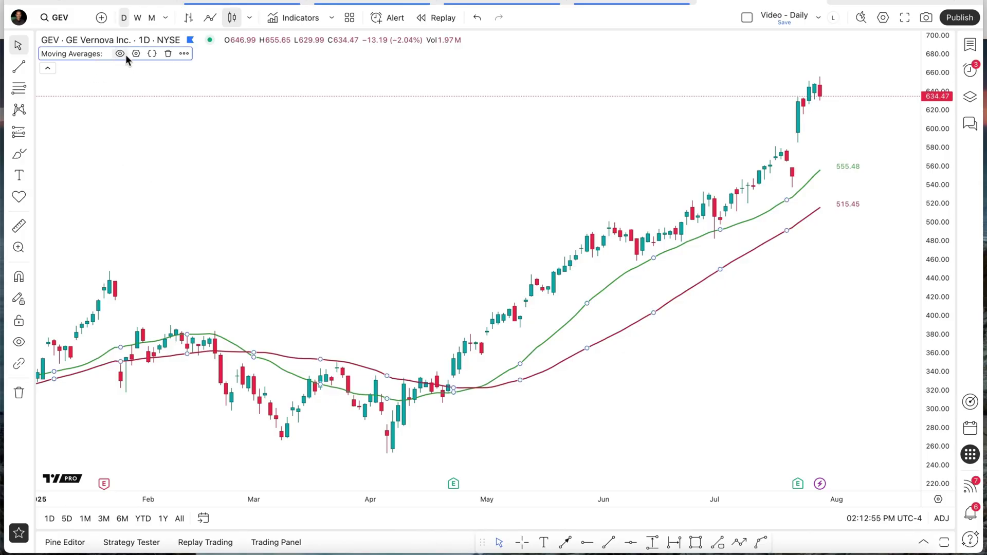
Step: Re-tick 'Inputs in status line' in Moving Averages settings so the legend reads 25 SMA 50 SMA
{"action": "left_click", "coordinate": [136, 53]}
{"action": "left_click", "coordinate": [401, 346]}
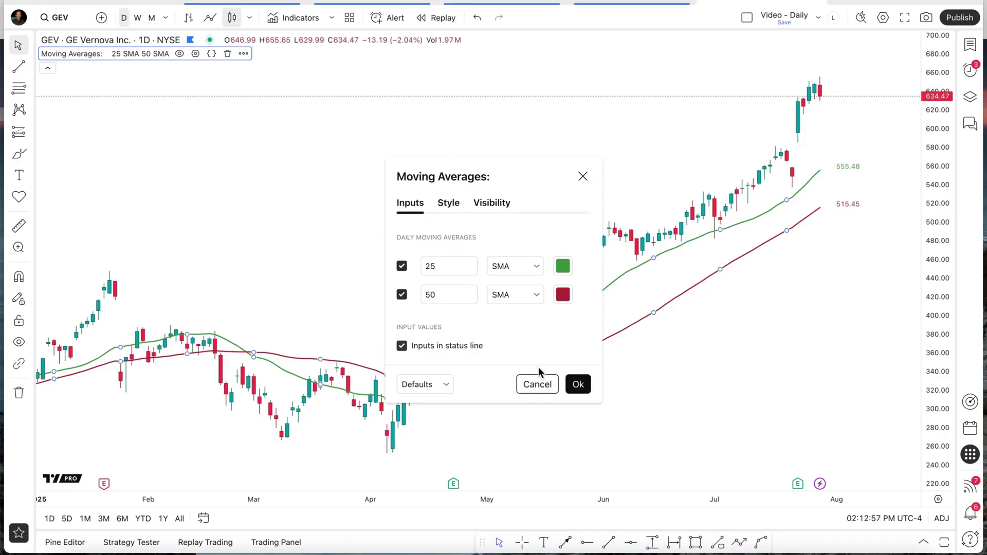
{"action": "left_click", "coordinate": [577, 385]}
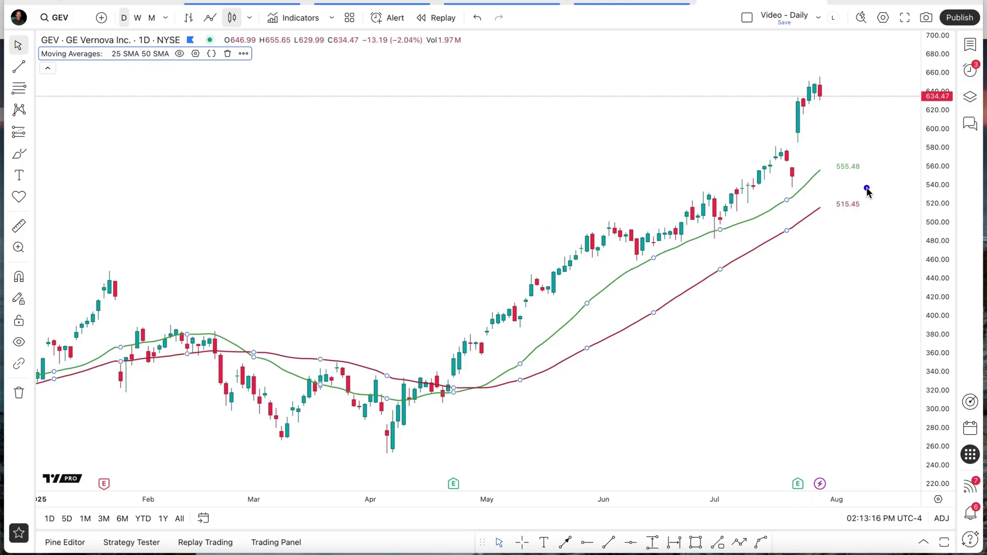
{"action": "left_click_drag", "start_coordinate": [829, 182], "coordinate": [828, 177]}
{"action": "left_click_drag", "start_coordinate": [827, 176], "coordinate": [828, 207]}
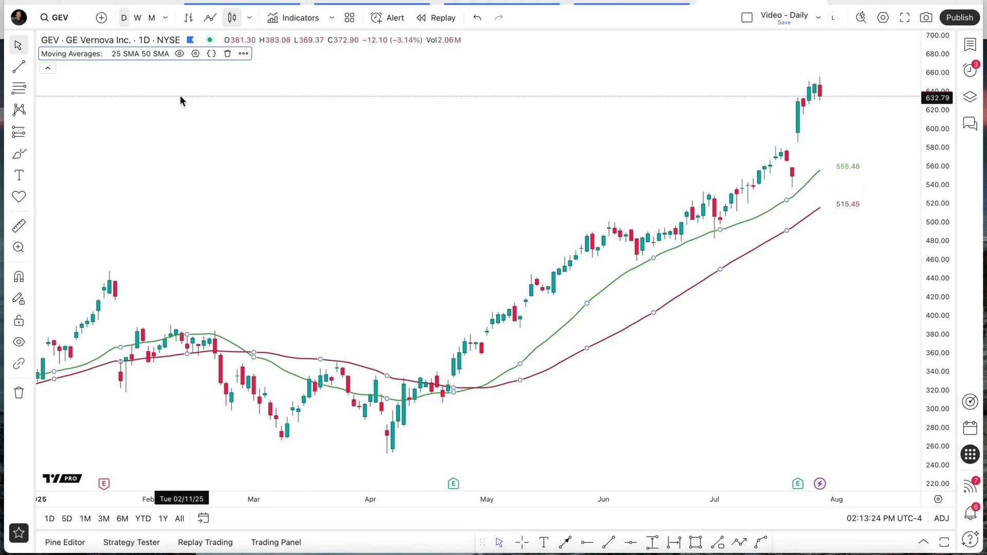
Step: Switch off 'Inputs in status line' in the Moving Averages settings and click Ok
{"action": "left_click", "coordinate": [195, 53]}
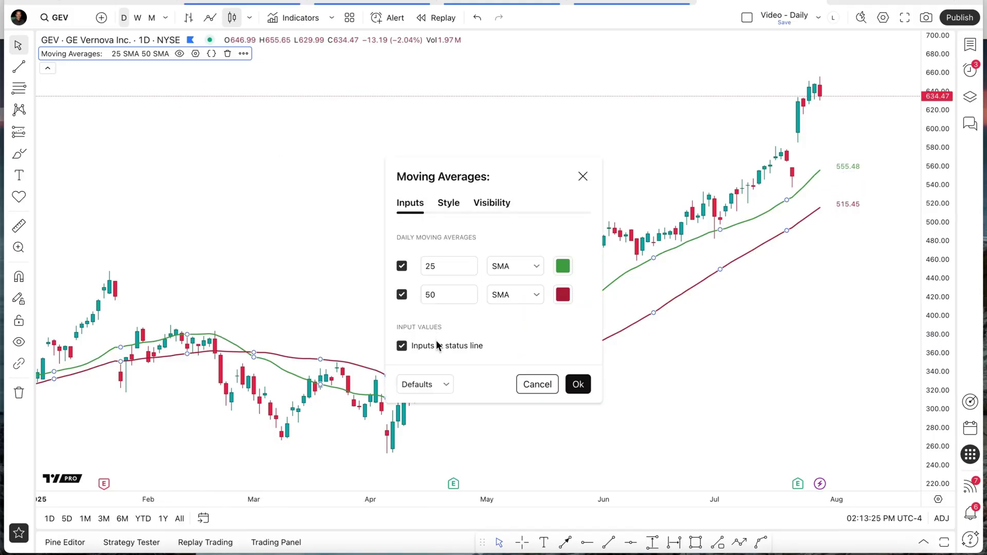
{"action": "left_click", "coordinate": [405, 346]}
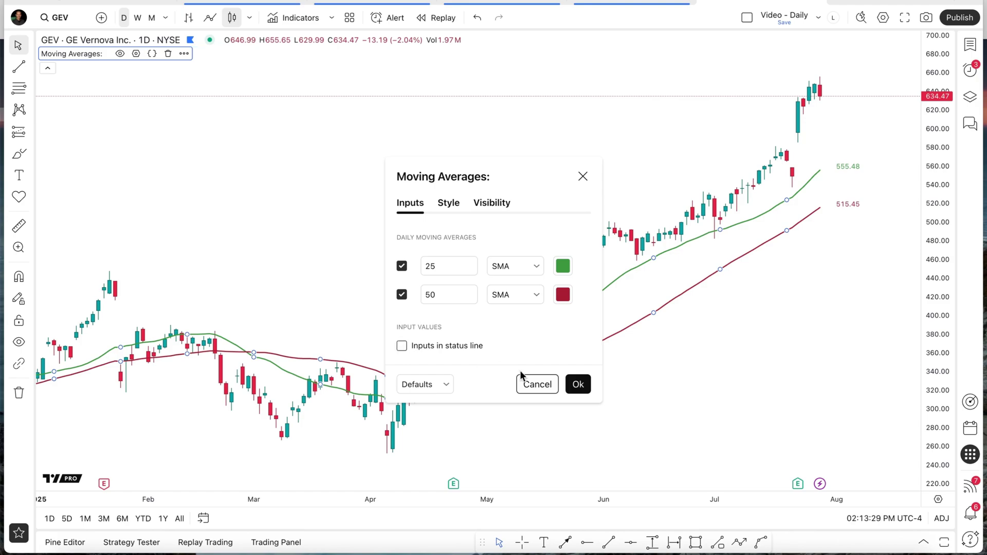
{"action": "left_click", "coordinate": [576, 384]}
{"action": "mouse_move", "coordinate": [154, 126]}
{"action": "left_mouse_down"}
{"action": "mouse_move", "coordinate": [110, 72]}
{"action": "mouse_move", "coordinate": [129, 72]}
{"action": "left_mouse_up"}
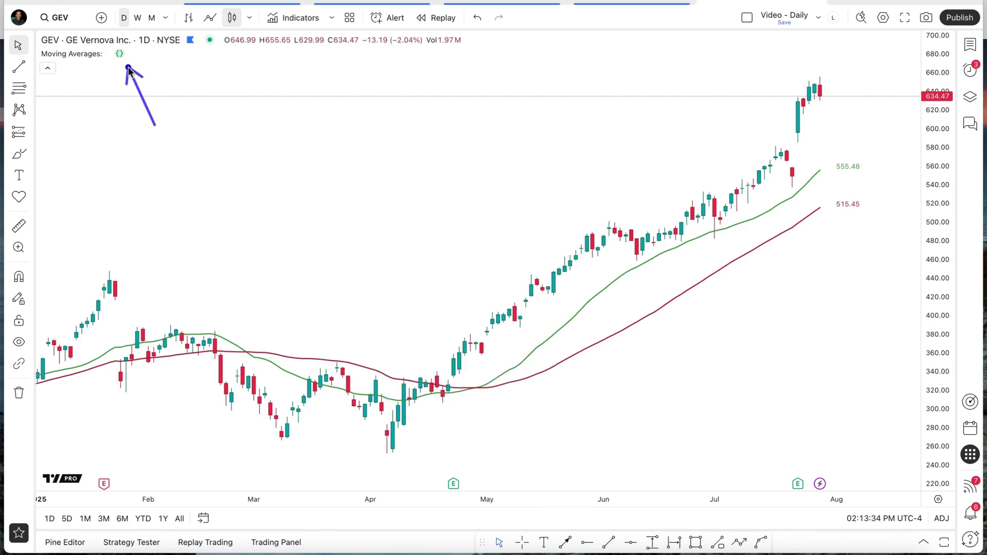